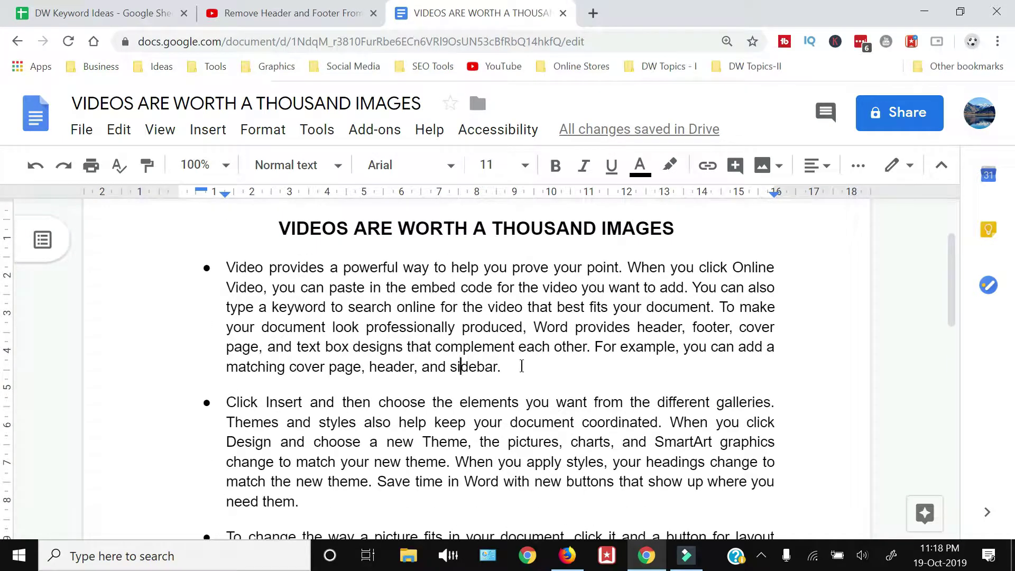
Step: Place the insertion point after 'sidebar.' at the end of the first bullet
{"action": "left_click", "coordinate": [521, 366]}
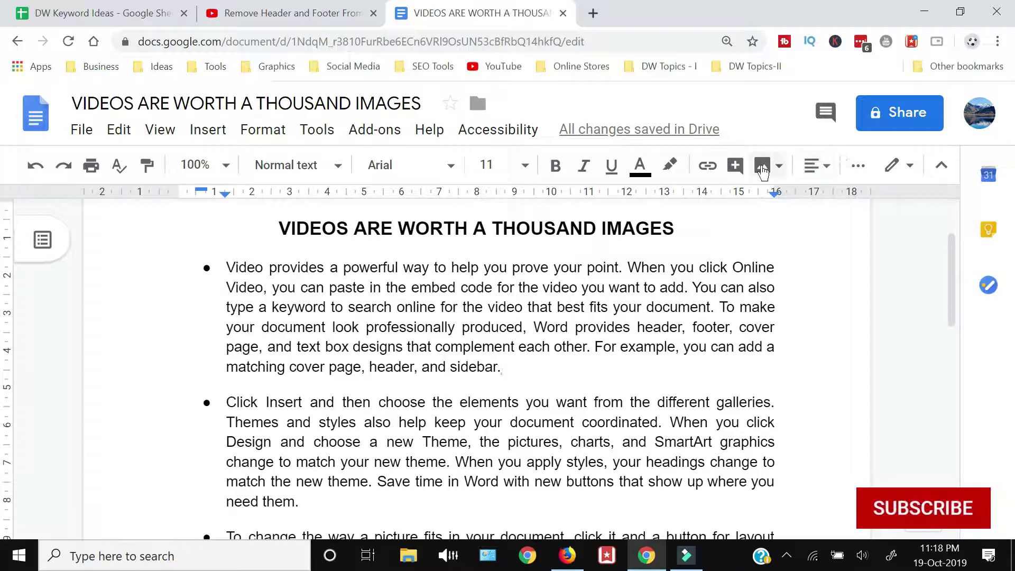
Step: Open the Insert image options on the toolbar
{"action": "left_click", "coordinate": [779, 166]}
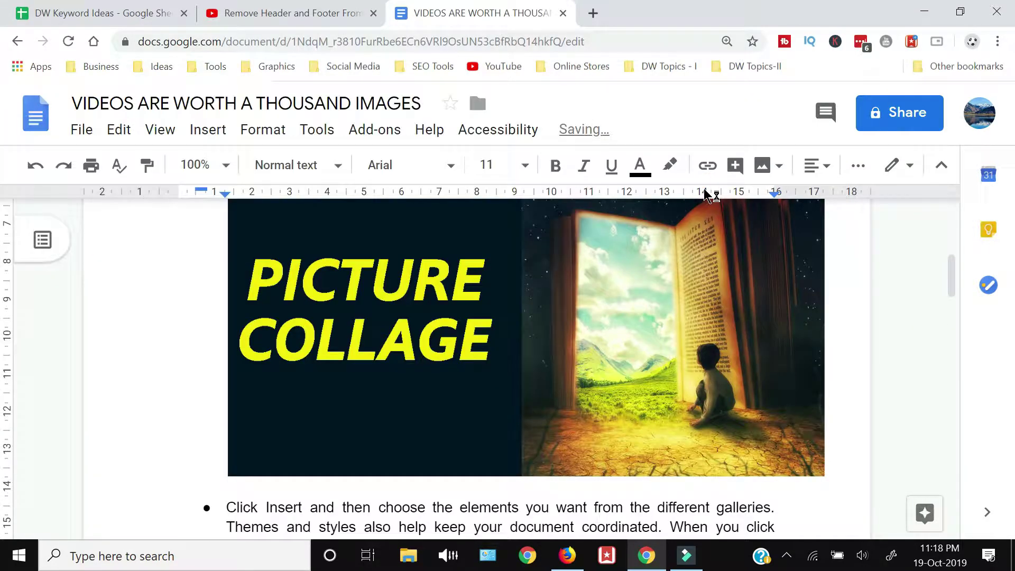
Step: Select the collage image and shrink it from its top-right corner
{"action": "left_click", "coordinate": [577, 355]}
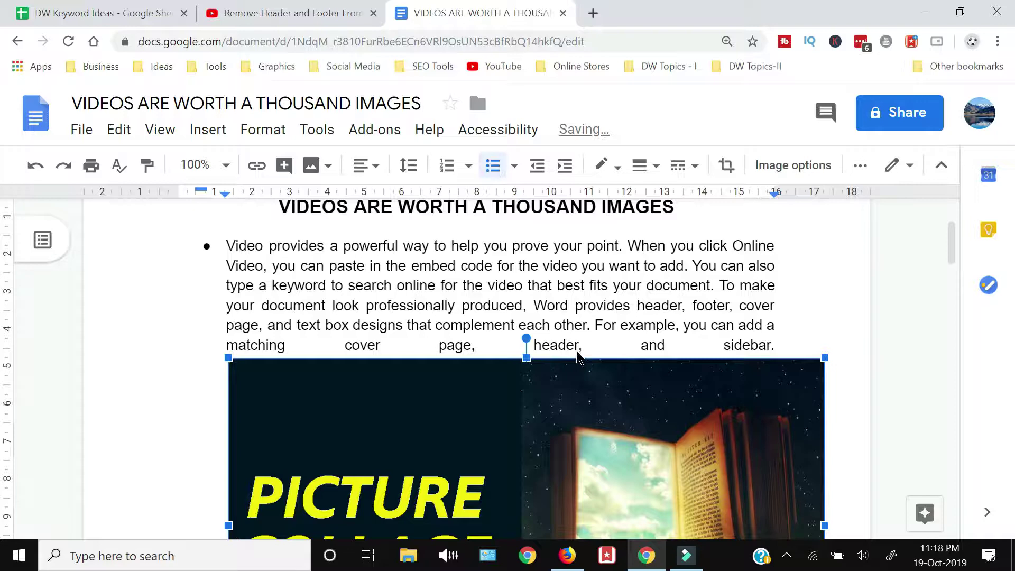
{"action": "scroll", "coordinate": [578, 357], "scroll_direction": "down", "scroll_amount": 3}
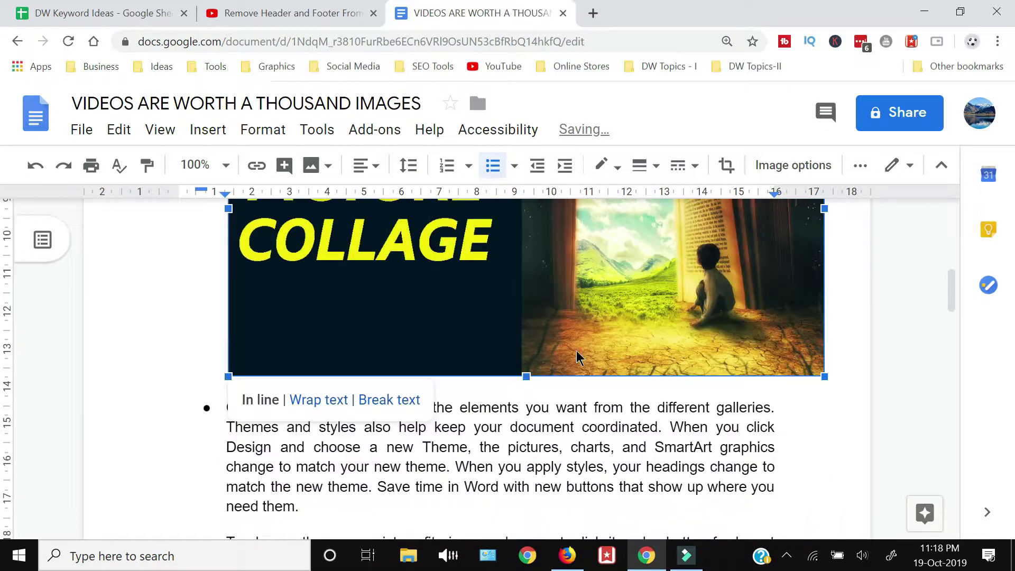
{"action": "scroll", "coordinate": [578, 357], "scroll_direction": "up", "scroll_amount": 2}
{"action": "scroll", "coordinate": [578, 357], "scroll_direction": "up", "scroll_amount": 3}
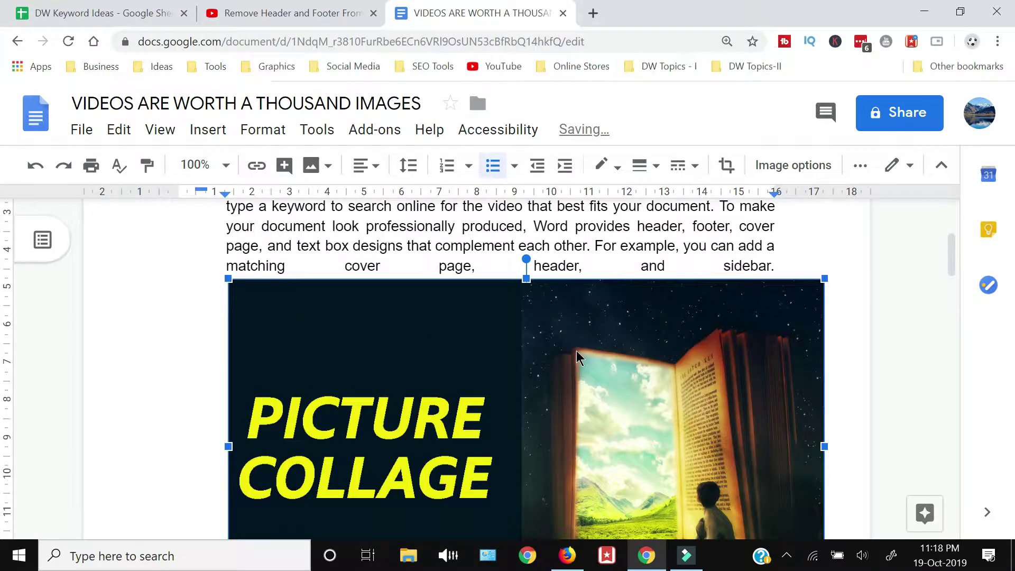
{"action": "scroll", "coordinate": [576, 354], "scroll_direction": "down", "scroll_amount": 2}
{"action": "scroll", "coordinate": [576, 355], "scroll_direction": "up", "scroll_amount": 2}
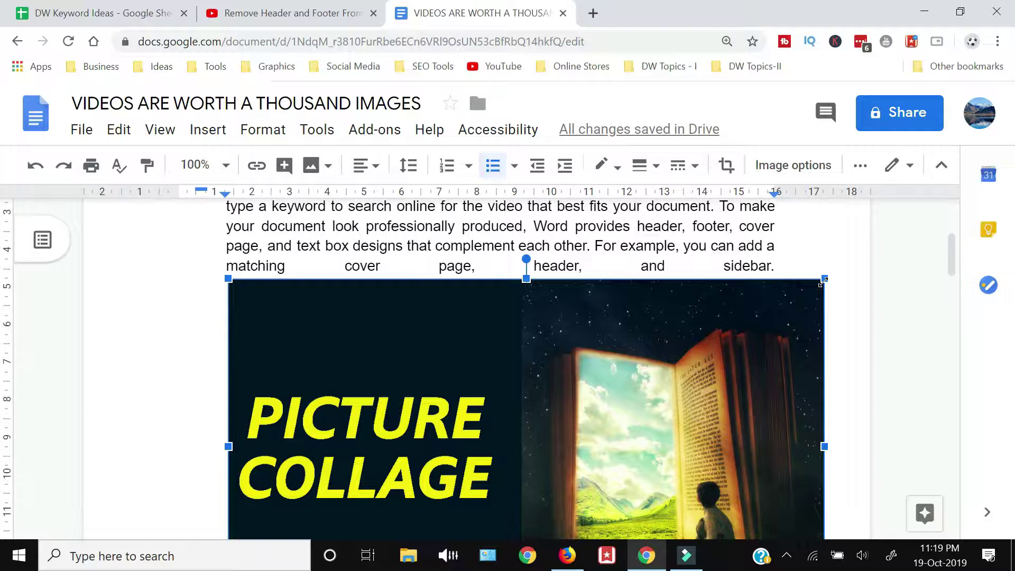
{"action": "left_click_drag", "start_coordinate": [823, 282], "coordinate": [600, 416]}
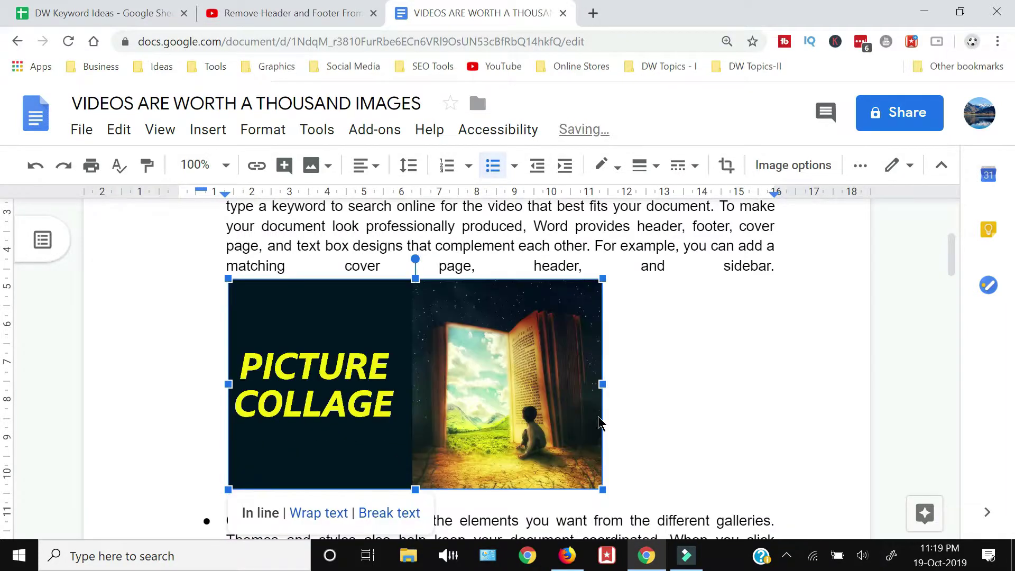
Step: Shrink the collage further by dragging its corner handle inward again
{"action": "left_click", "coordinate": [426, 392]}
{"action": "left_click", "coordinate": [409, 368]}
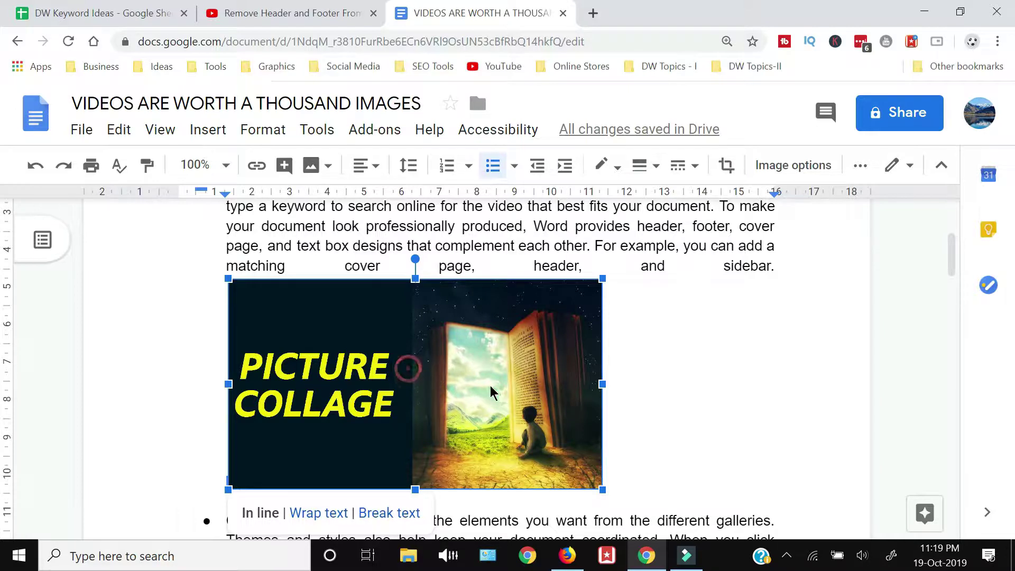
{"action": "left_click", "coordinate": [504, 368]}
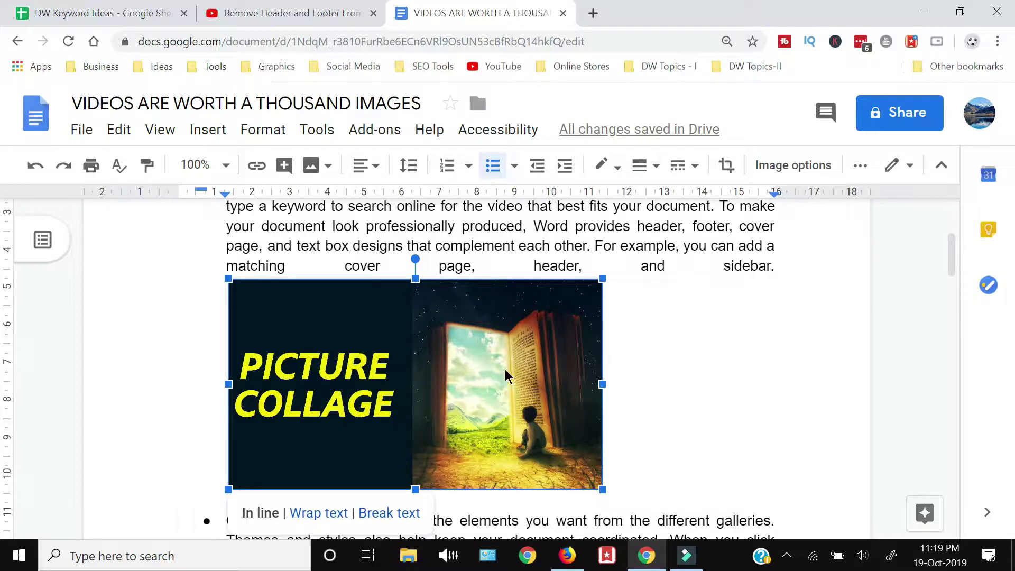
{"action": "left_click", "coordinate": [333, 364]}
{"action": "left_click_drag", "start_coordinate": [604, 280], "coordinate": [535, 310]}
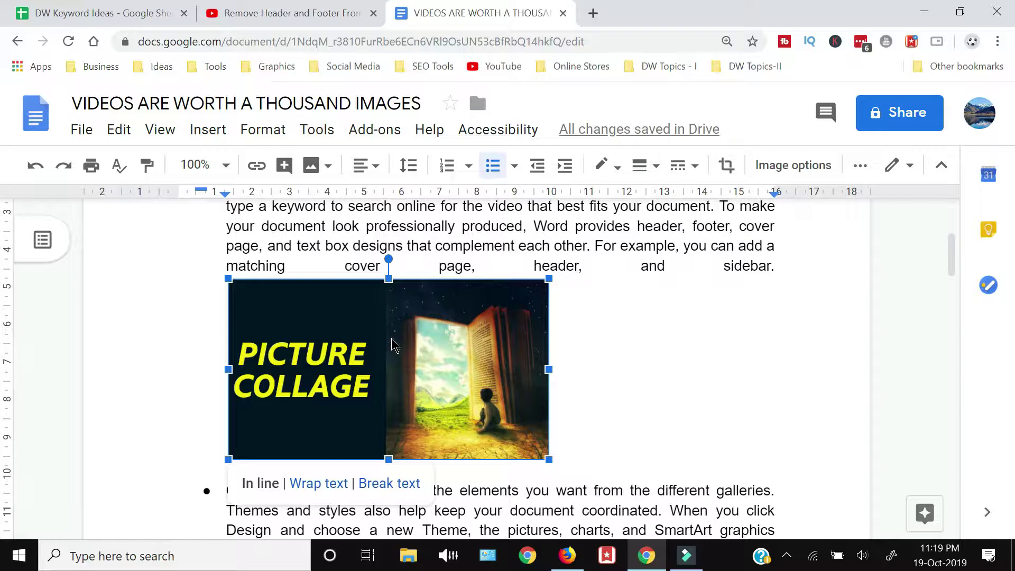
Step: Reselect the shrunken collage image to show its layout options beneath it
{"action": "left_click", "coordinate": [606, 378]}
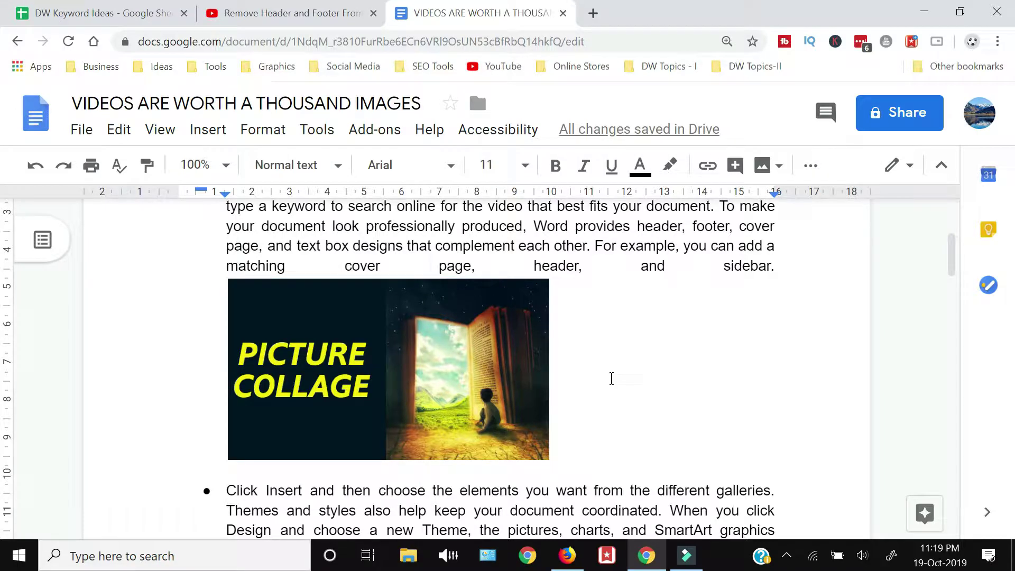
{"action": "scroll", "coordinate": [522, 373], "scroll_direction": "up", "scroll_amount": 2}
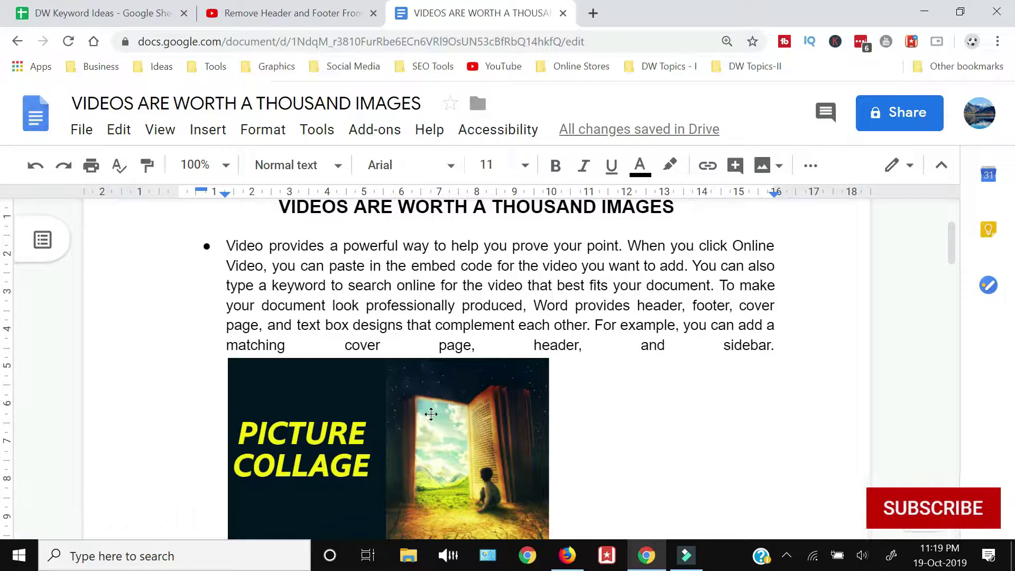
{"action": "left_click", "coordinate": [428, 417]}
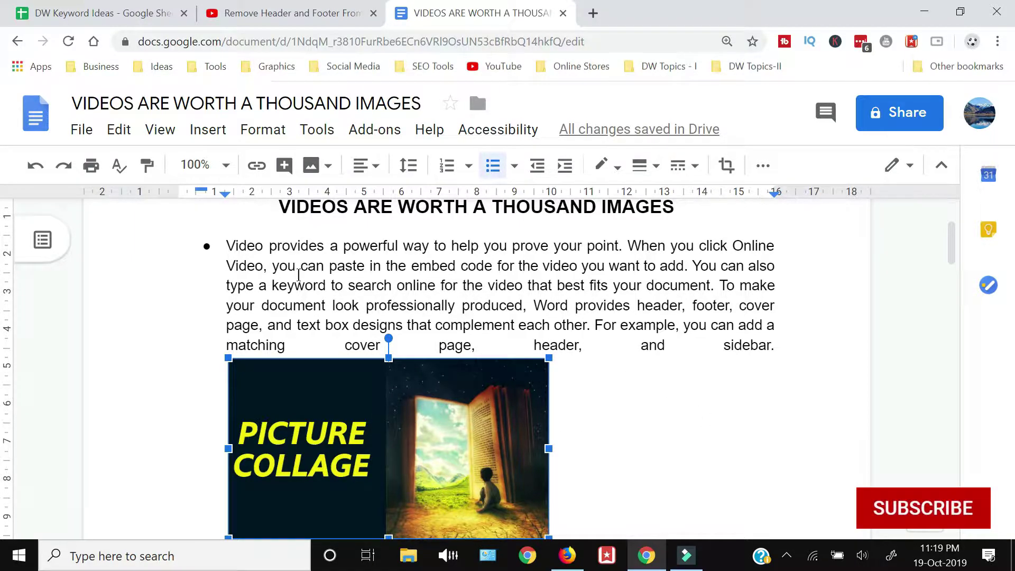
{"action": "scroll", "coordinate": [605, 356], "scroll_direction": "down", "scroll_amount": 1}
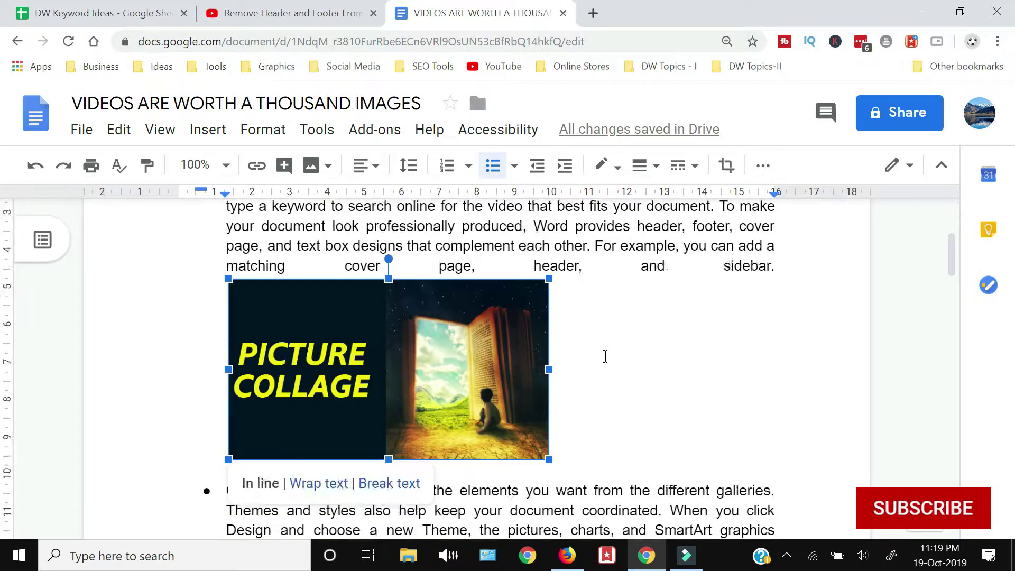
{"action": "scroll", "coordinate": [605, 356], "scroll_direction": "down", "scroll_amount": 1}
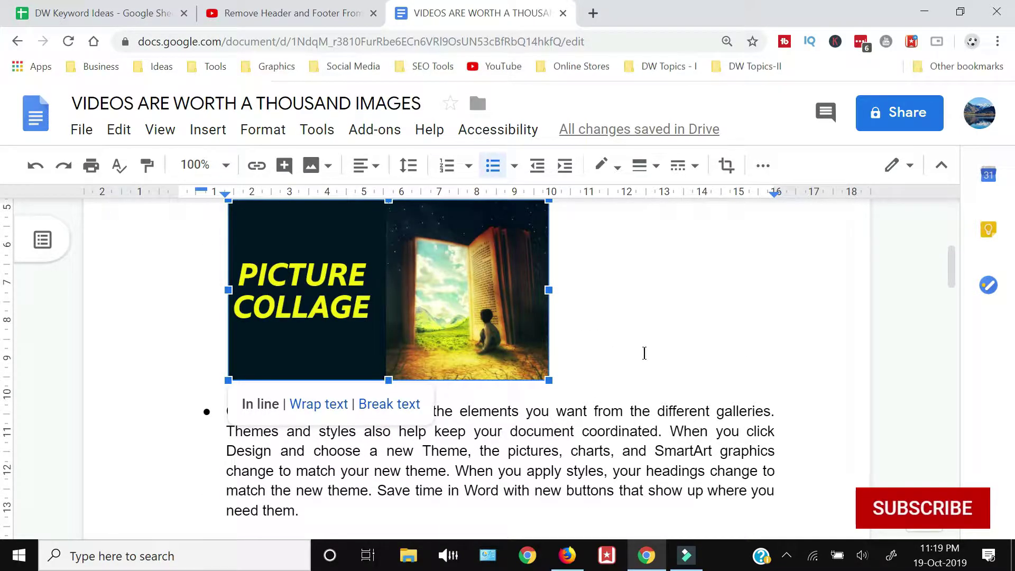
{"action": "scroll", "coordinate": [643, 351], "scroll_direction": "up", "scroll_amount": 1}
{"action": "scroll", "coordinate": [644, 352], "scroll_direction": "down", "scroll_amount": 1}
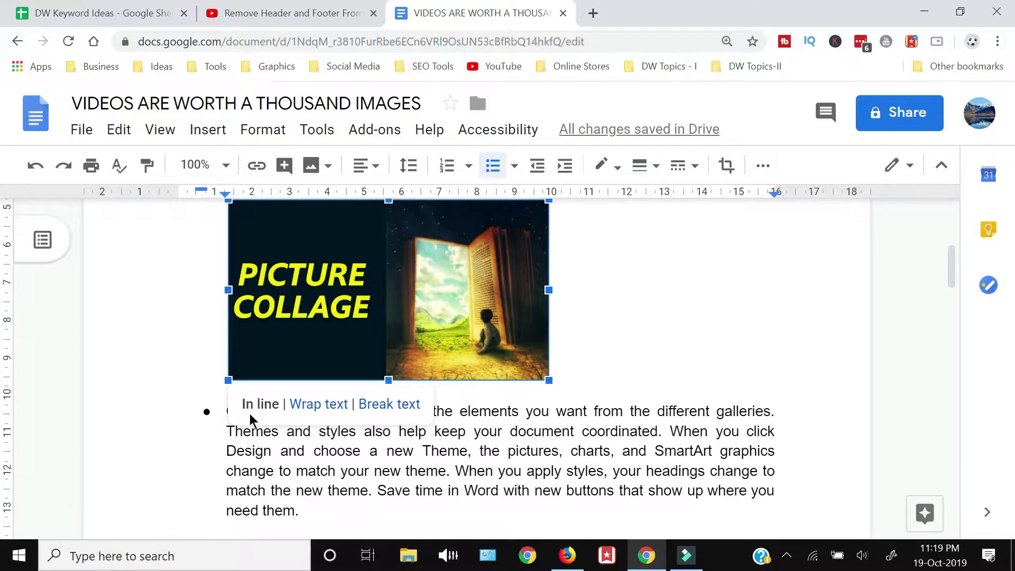
{"action": "scroll", "coordinate": [274, 386], "scroll_direction": "up", "scroll_amount": 2}
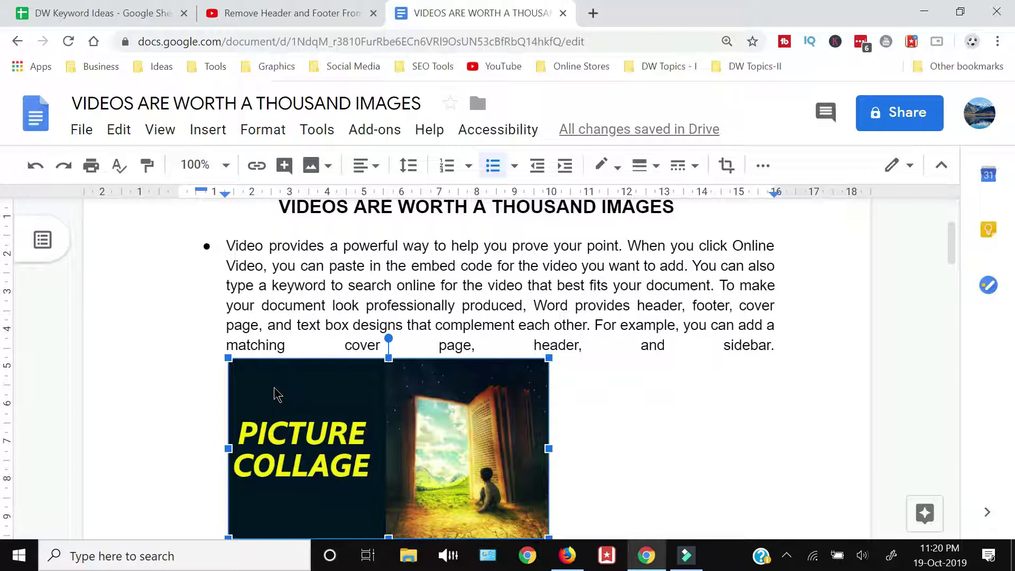
{"action": "scroll", "coordinate": [273, 388], "scroll_direction": "down", "scroll_amount": 1}
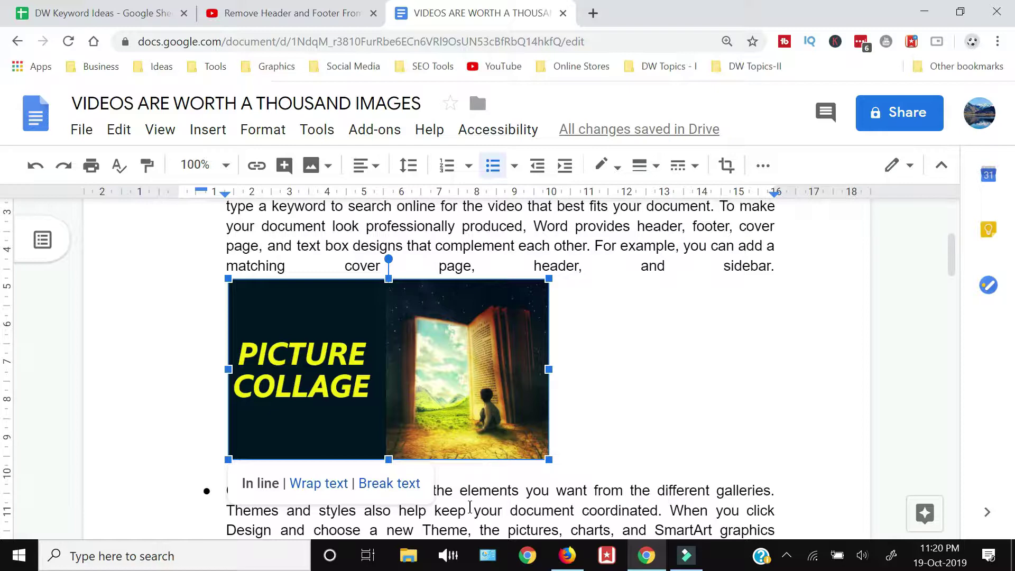
Step: Set the collage image's layout to Break text
{"action": "left_click", "coordinate": [407, 483]}
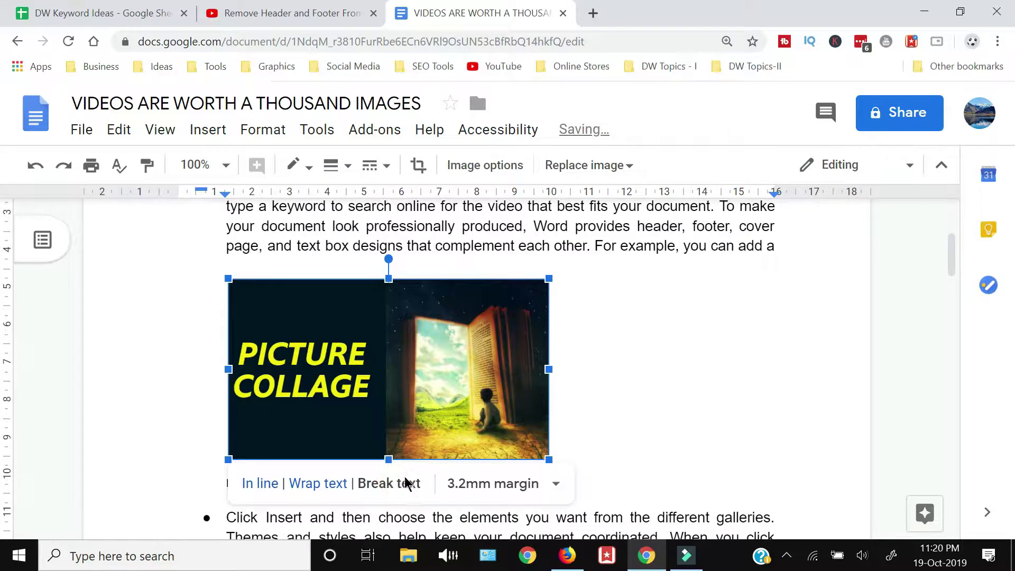
{"action": "scroll", "coordinate": [622, 403], "scroll_direction": "down", "scroll_amount": 3}
{"action": "scroll", "coordinate": [622, 403], "scroll_direction": "up", "scroll_amount": 2}
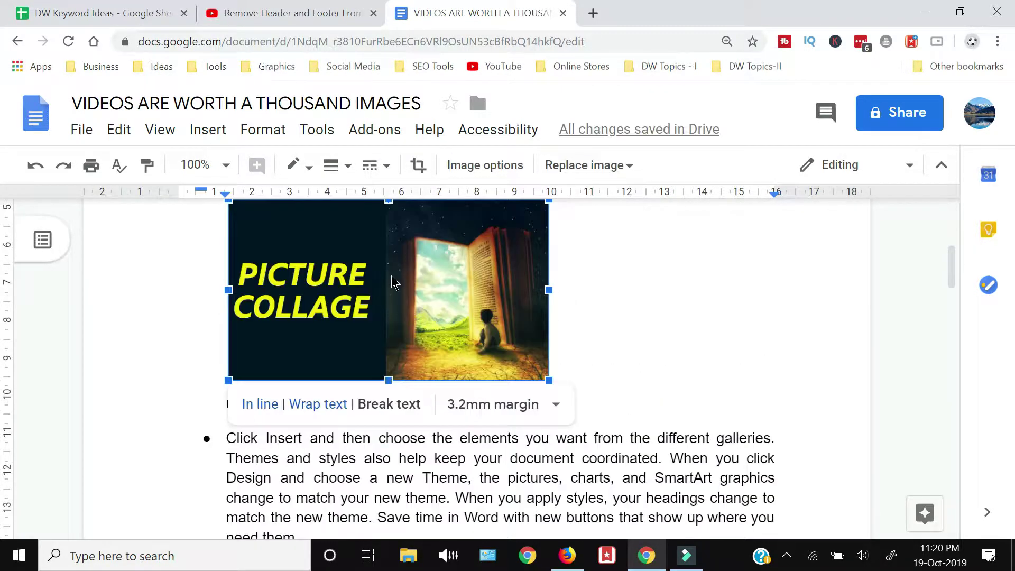
Step: Drag the collage up into the first bullet, just below its opening line
{"action": "left_click_drag", "start_coordinate": [391, 278], "coordinate": [603, 269]}
{"action": "scroll", "coordinate": [574, 296], "scroll_direction": "up", "scroll_amount": 3}
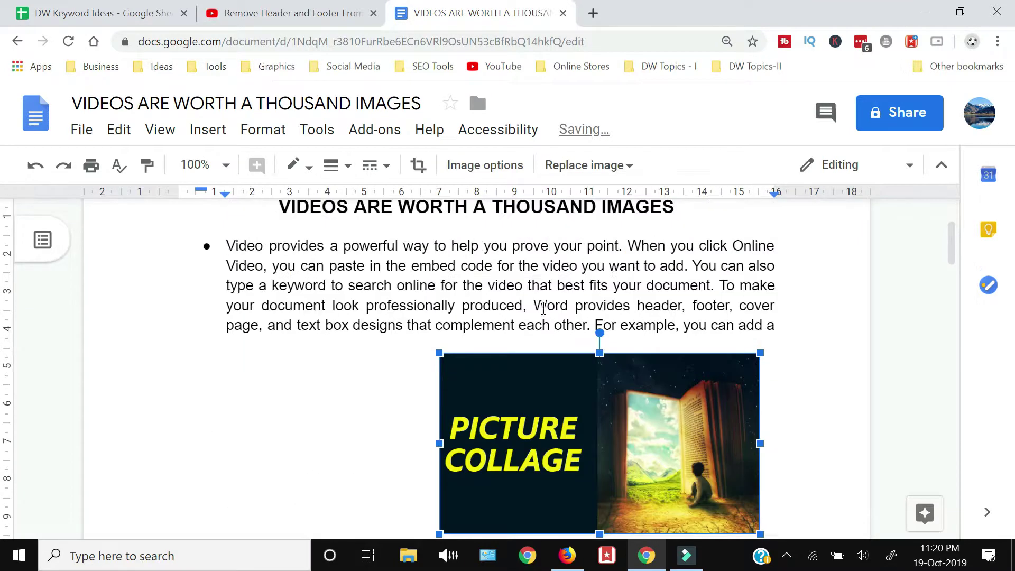
{"action": "mouse_move", "coordinate": [567, 395]}
{"action": "left_mouse_down"}
{"action": "mouse_move", "coordinate": [568, 350]}
{"action": "mouse_move", "coordinate": [433, 308]}
{"action": "mouse_move", "coordinate": [421, 400]}
{"action": "mouse_move", "coordinate": [406, 309]}
{"action": "mouse_move", "coordinate": [570, 290]}
{"action": "mouse_move", "coordinate": [549, 324]}
{"action": "left_mouse_up"}
{"action": "scroll", "coordinate": [567, 350], "scroll_direction": "down", "scroll_amount": 2}
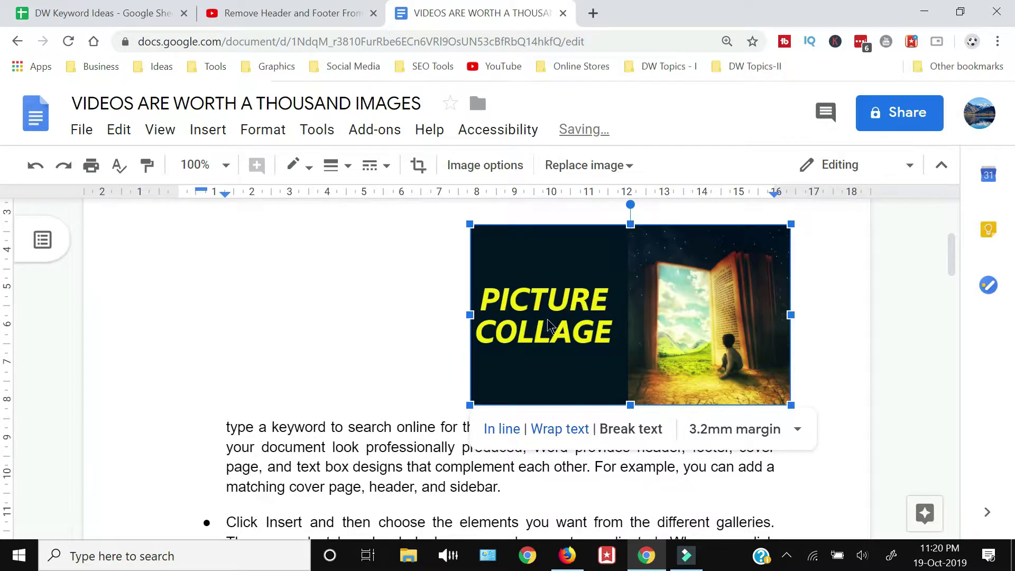
{"action": "scroll", "coordinate": [548, 324], "scroll_direction": "up", "scroll_amount": 1}
{"action": "left_click_drag", "start_coordinate": [644, 403], "coordinate": [573, 378]}
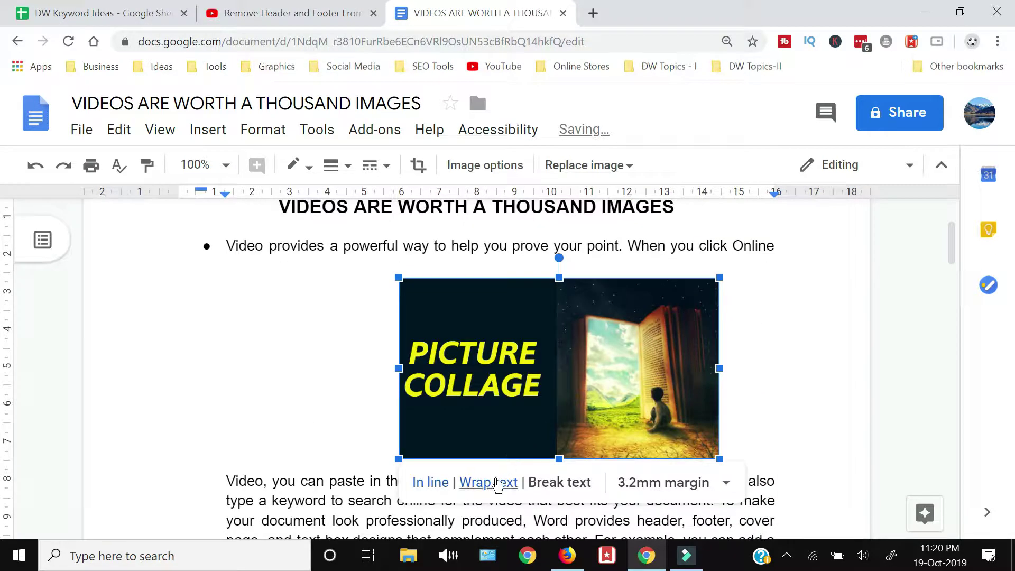
Step: Switch the collage to Wrap text and move it slightly lower in the text
{"action": "left_click", "coordinate": [493, 483]}
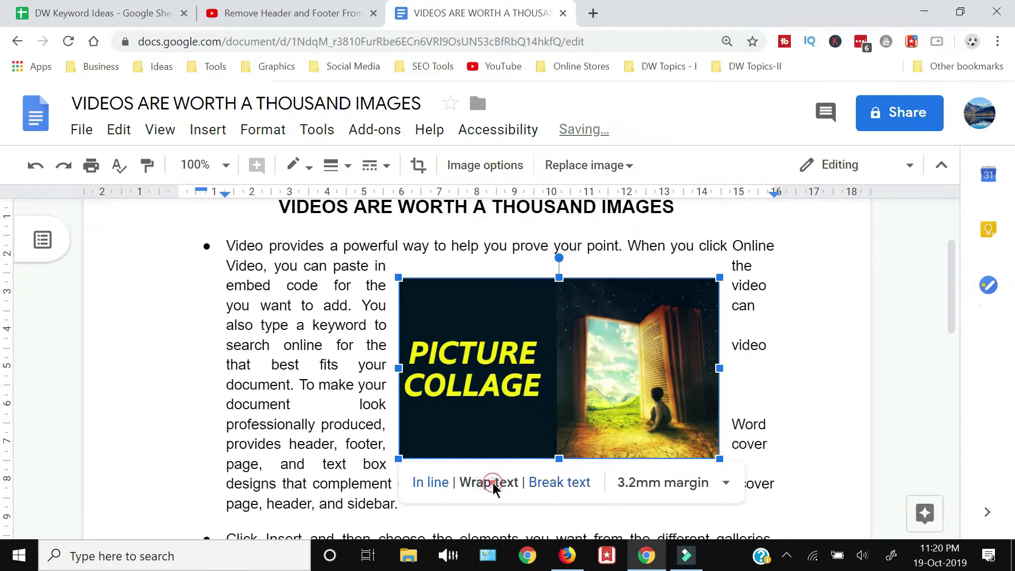
{"action": "left_click_drag", "start_coordinate": [544, 385], "coordinate": [472, 393]}
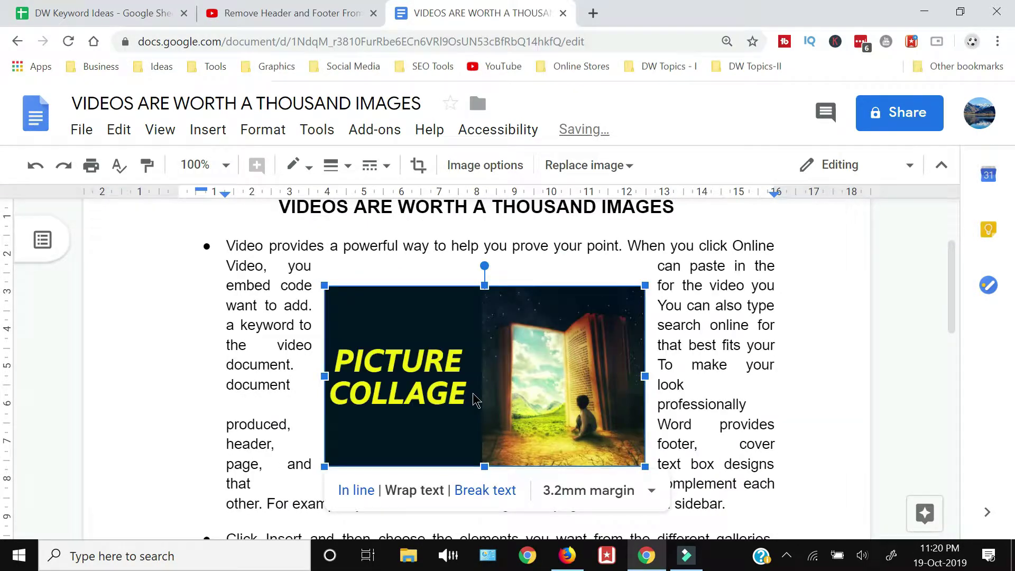
{"action": "scroll", "coordinate": [473, 394], "scroll_direction": "down", "scroll_amount": 2}
{"action": "mouse_move", "coordinate": [474, 324]}
{"action": "left_mouse_down"}
{"action": "mouse_move", "coordinate": [486, 353]}
{"action": "mouse_move", "coordinate": [502, 360]}
{"action": "left_mouse_up"}
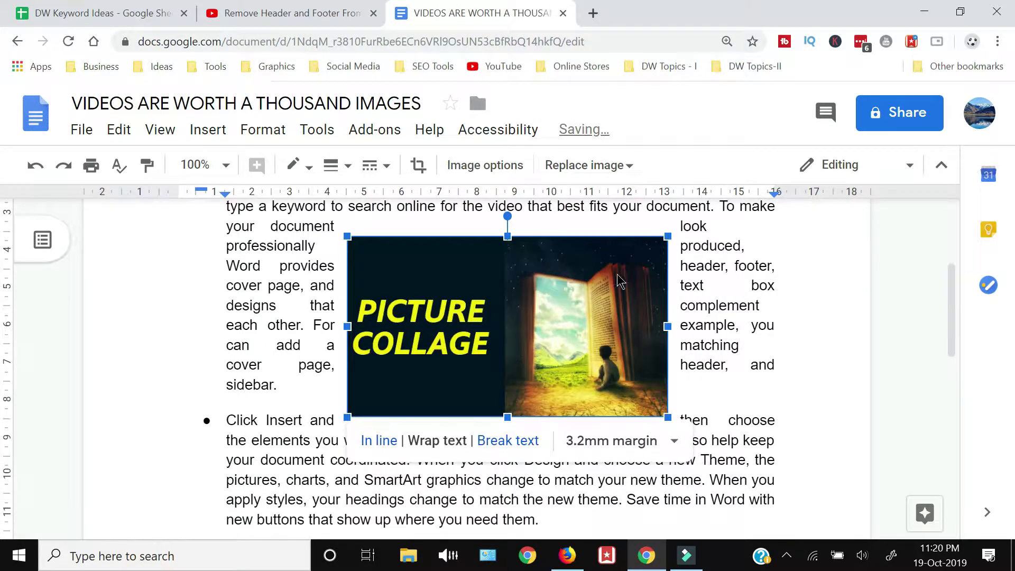
Step: Shrink the collage slightly and position it within the second bullet's text
{"action": "left_click_drag", "start_coordinate": [667, 236], "coordinate": [613, 268]}
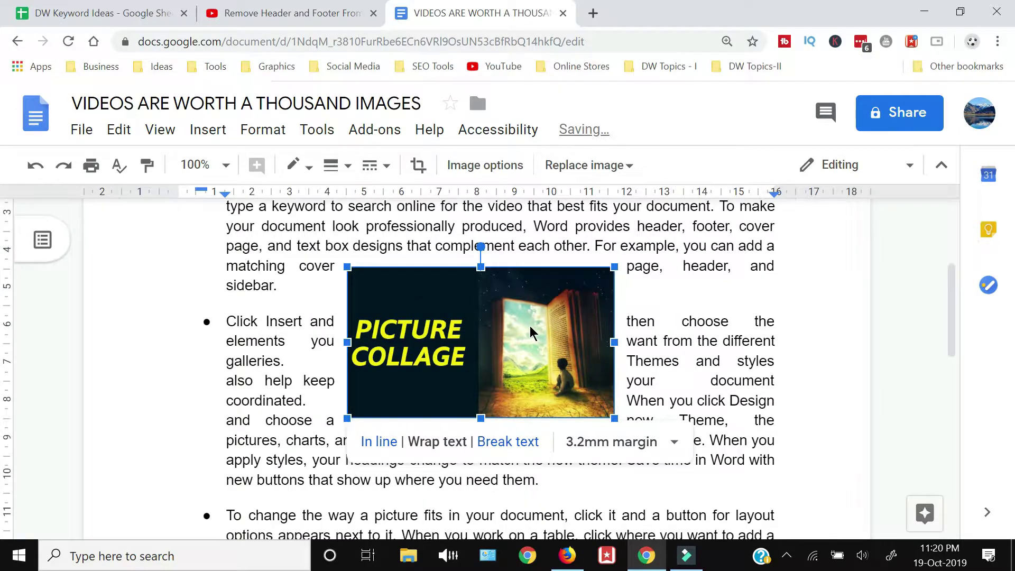
{"action": "left_click_drag", "start_coordinate": [529, 326], "coordinate": [562, 377]}
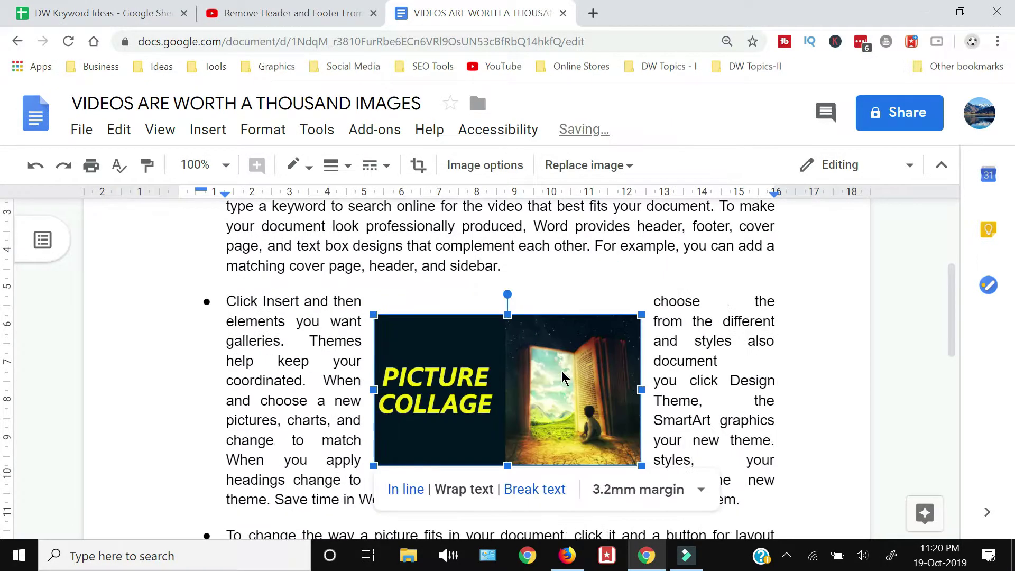
{"action": "left_click", "coordinate": [827, 340]}
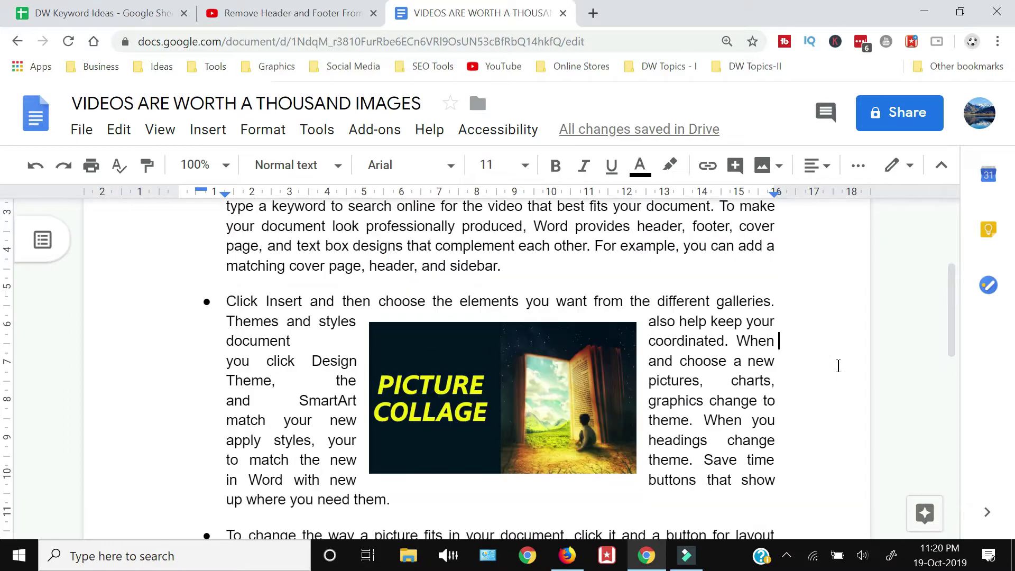
{"action": "mouse_move", "coordinate": [502, 394]}
{"action": "left_mouse_down"}
{"action": "mouse_move", "coordinate": [530, 390]}
{"action": "mouse_move", "coordinate": [587, 415]}
{"action": "left_mouse_up"}
{"action": "left_click", "coordinate": [867, 344]}
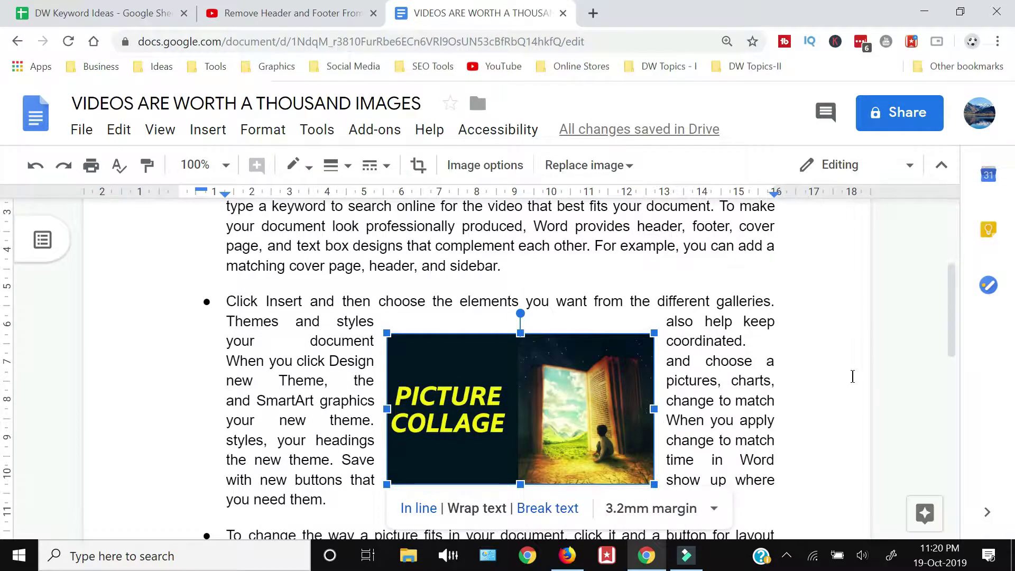
{"action": "left_click", "coordinate": [886, 376]}
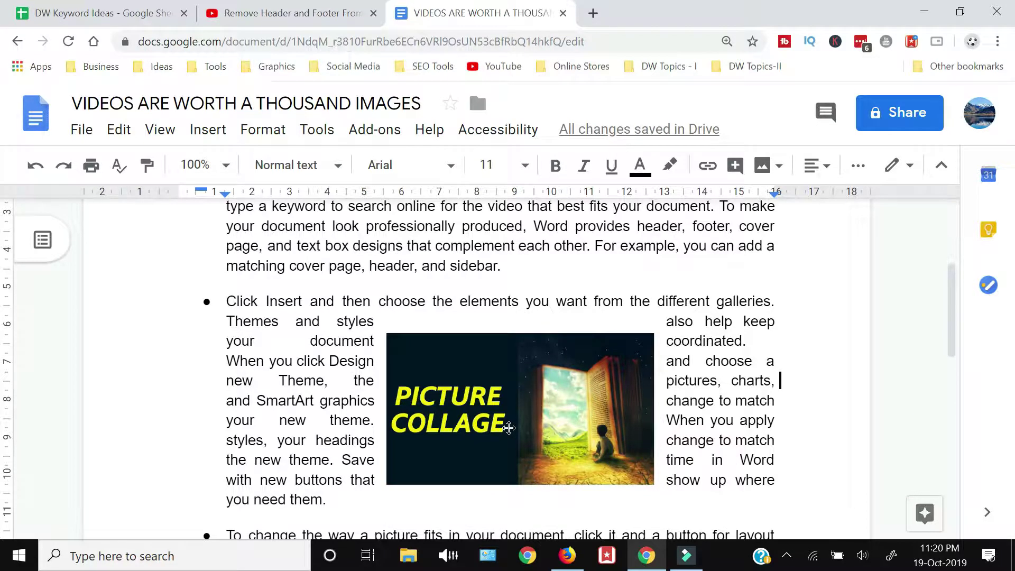